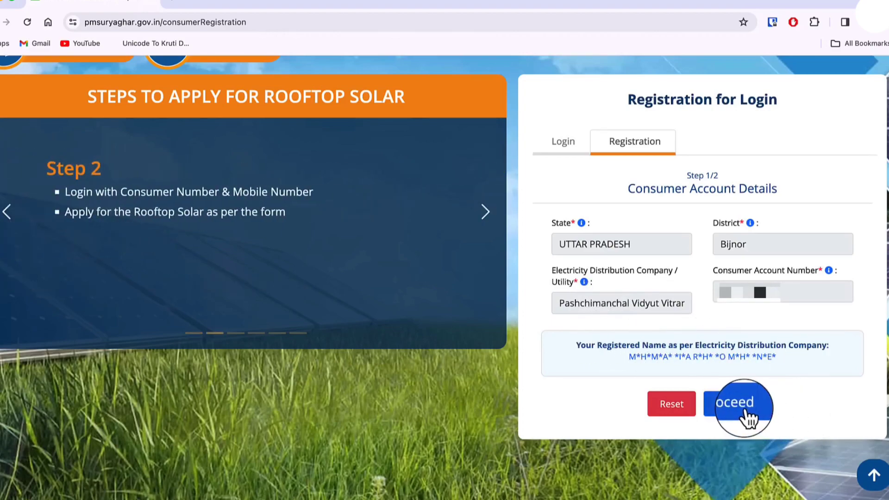
Step: Confirm the consumer account details and submit the contact details to complete the registration
click(750, 419)
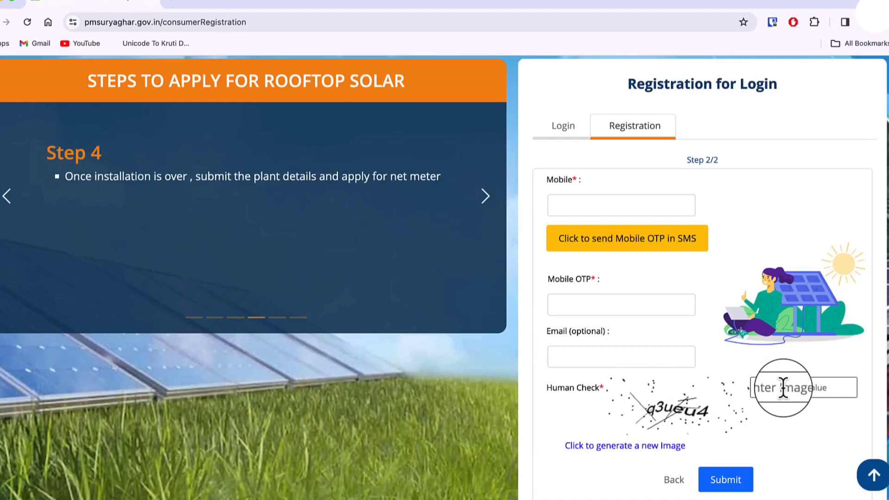
click(727, 483)
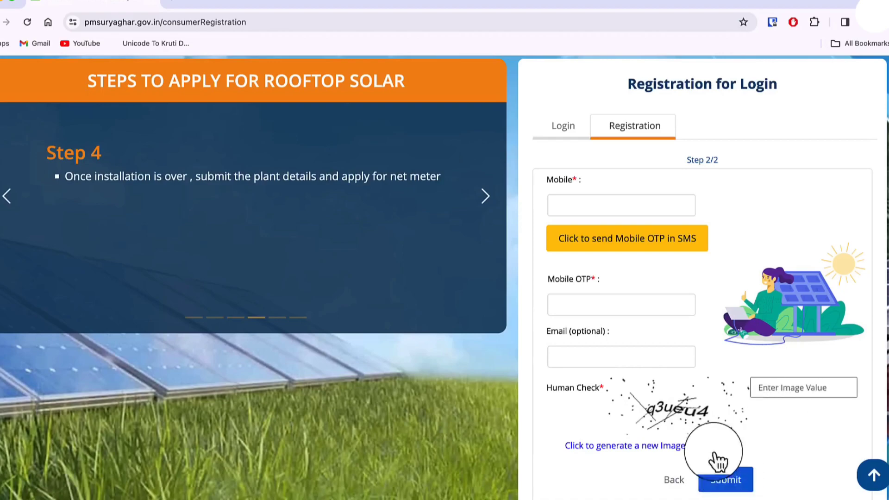
drag(568, 194, 777, 194)
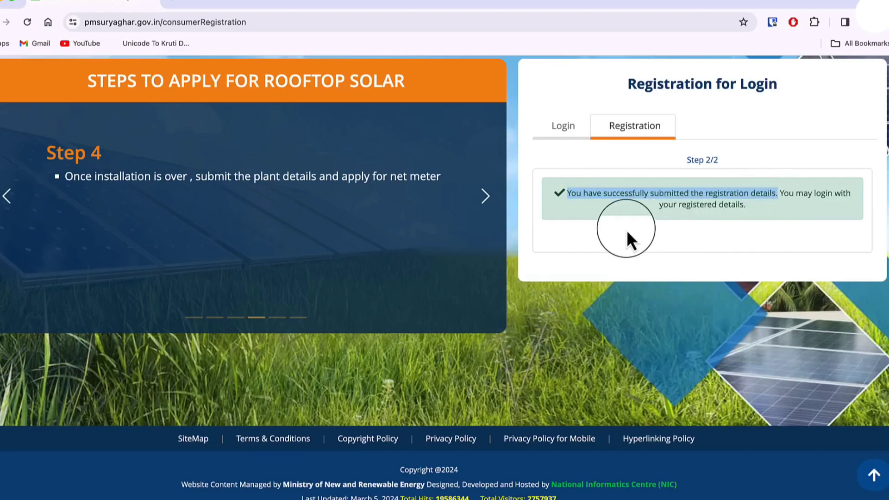
Step: Log in to the consumer account with the registered mobile number, the human check and the one-time code
scroll(626, 229, up, 1)
scroll(626, 230, up, 3)
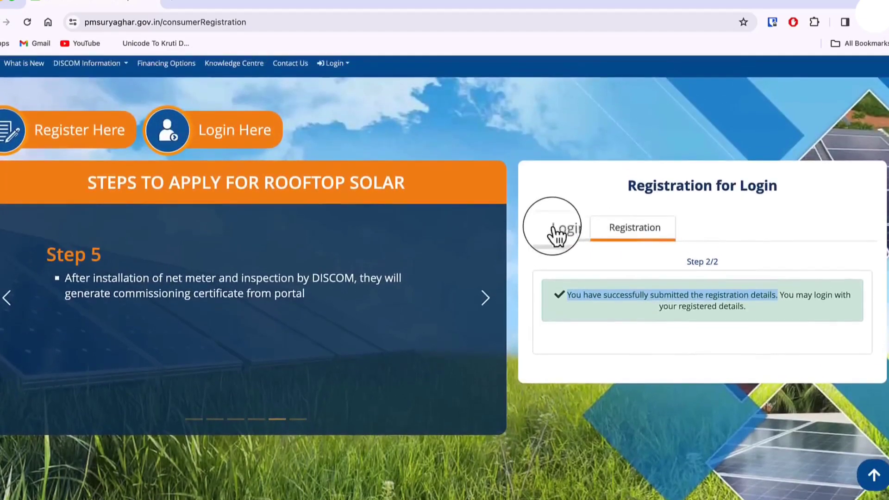
click(236, 134)
click(597, 263)
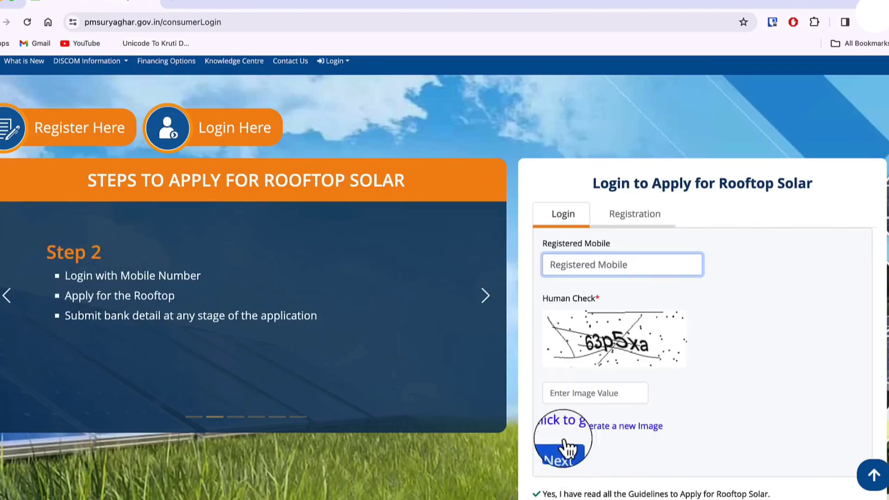
click(560, 454)
drag(573, 264, 662, 263)
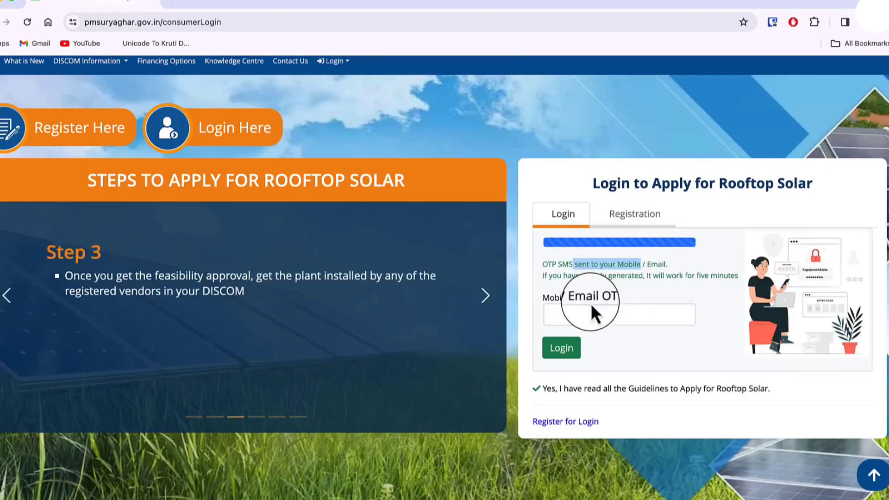
click(572, 355)
Step: Proceed with the simplified procedure to the rooftop solar application form
drag(424, 167, 559, 164)
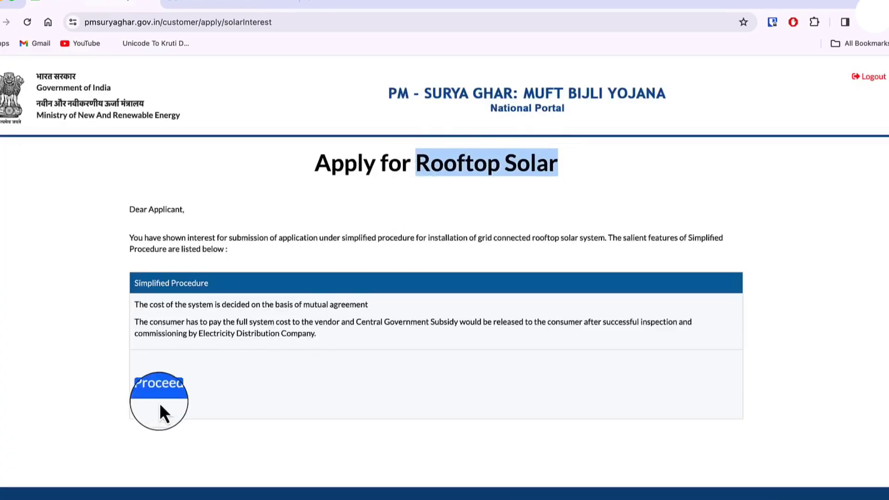
click(172, 399)
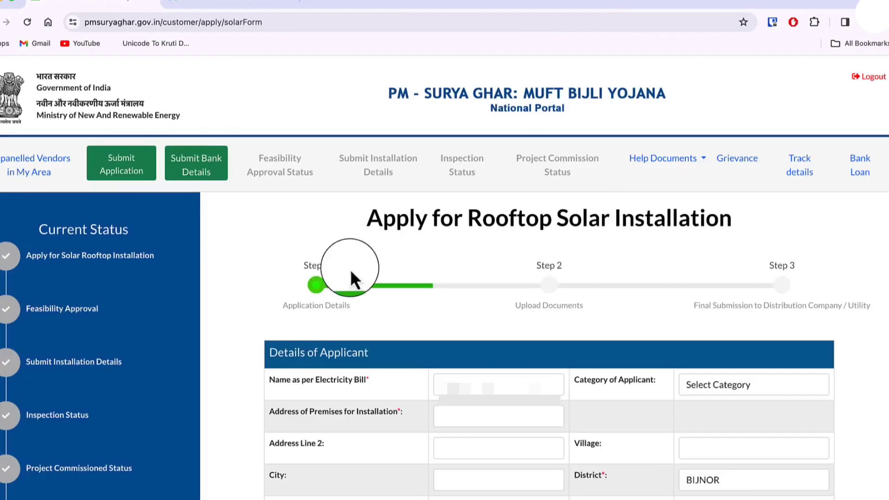
scroll(136, 157, down, 3)
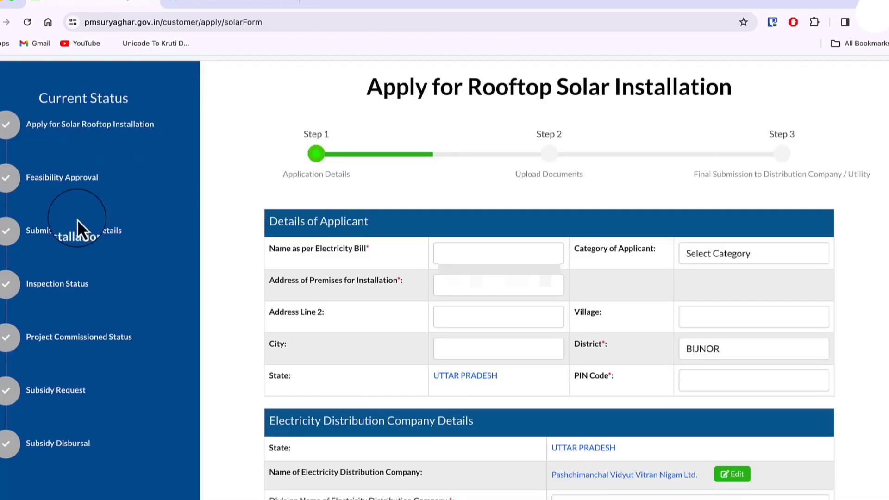
Step: Set the category of applicant to General in the applicant details
click(413, 248)
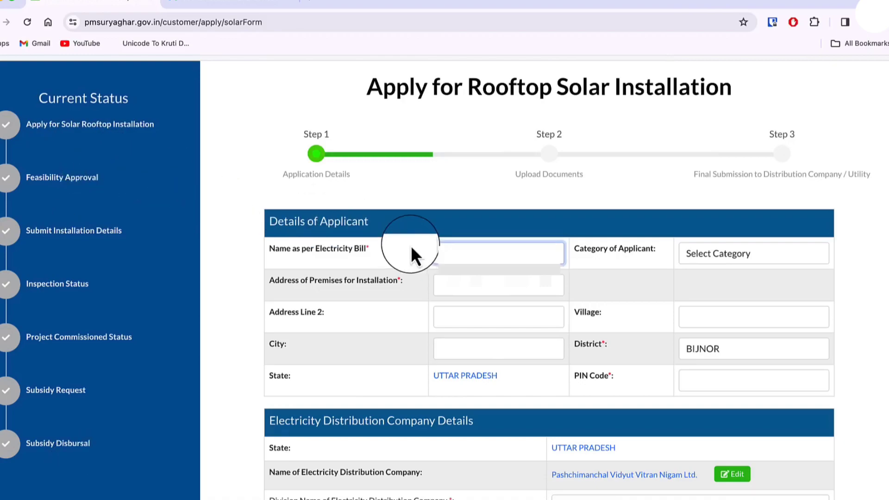
drag(272, 221, 354, 223)
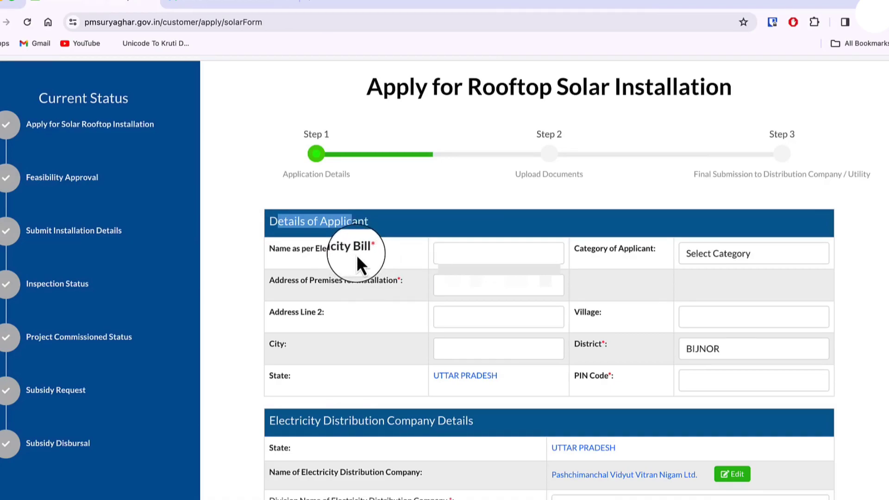
click(732, 255)
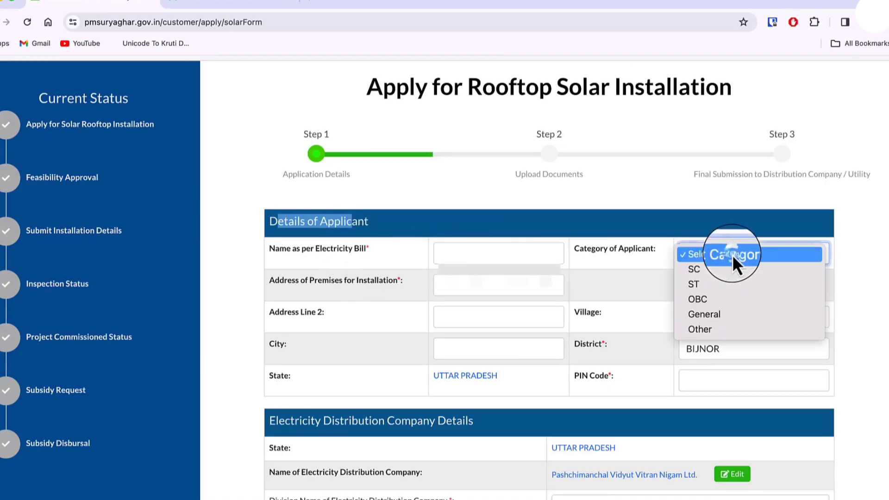
click(726, 314)
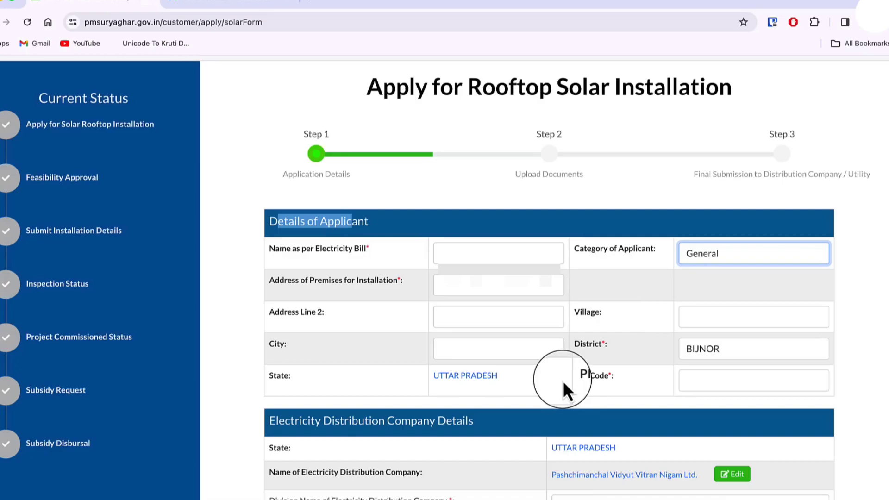
Step: Set the electricity distribution company's division name to EDD-I BIJNORE
scroll(563, 381, down, 7)
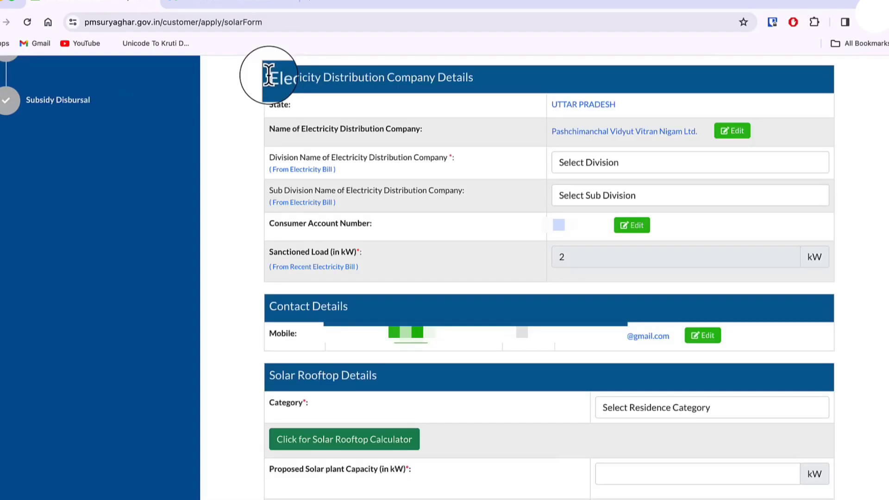
drag(268, 75, 486, 83)
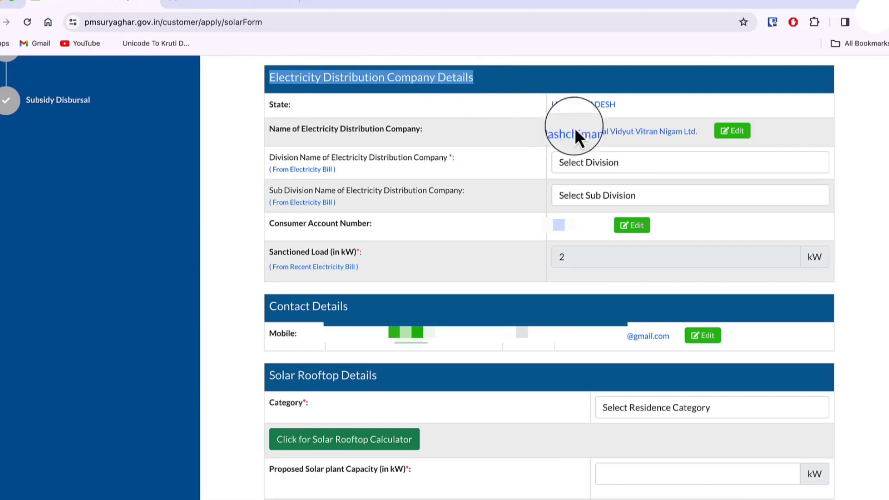
click(627, 163)
click(590, 388)
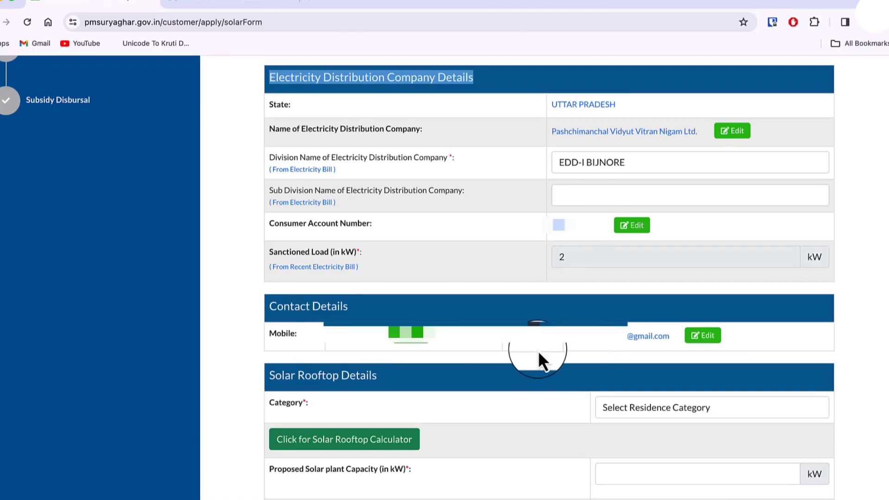
Step: Set the solar rooftop category to Residential and the proposed solar plant capacity to 3 kW
scroll(538, 351, down, 6)
drag(270, 81, 380, 82)
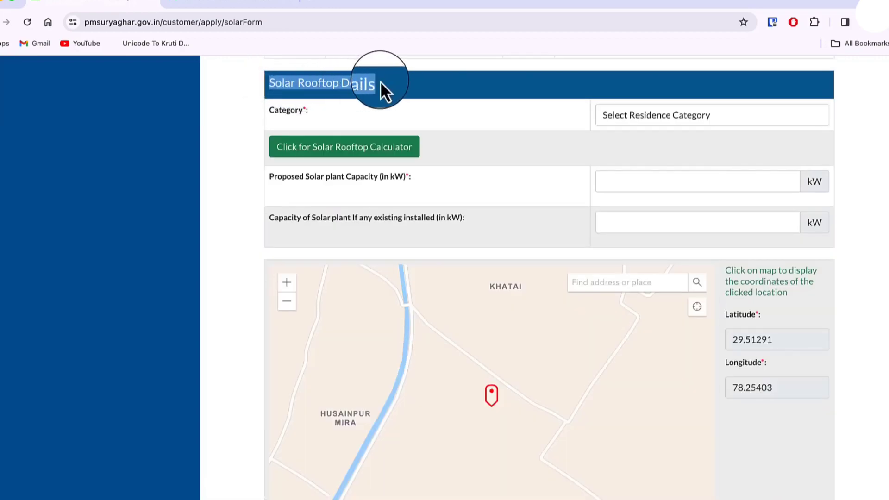
click(649, 113)
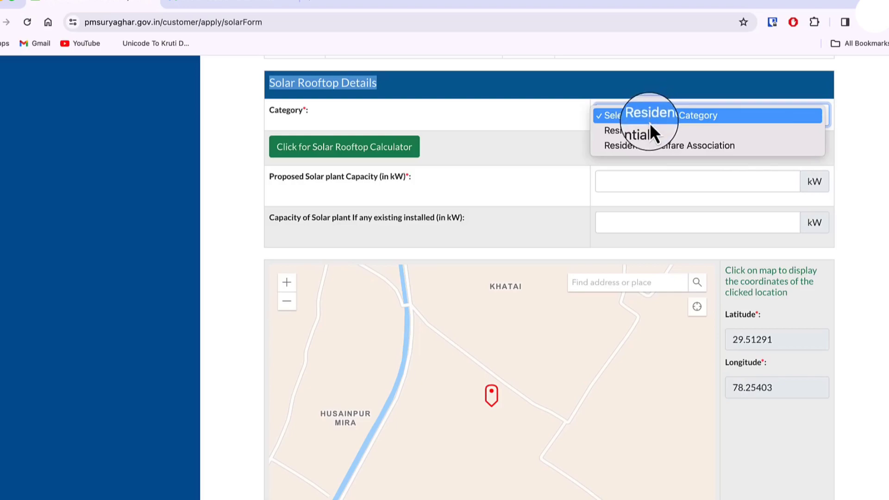
click(659, 129)
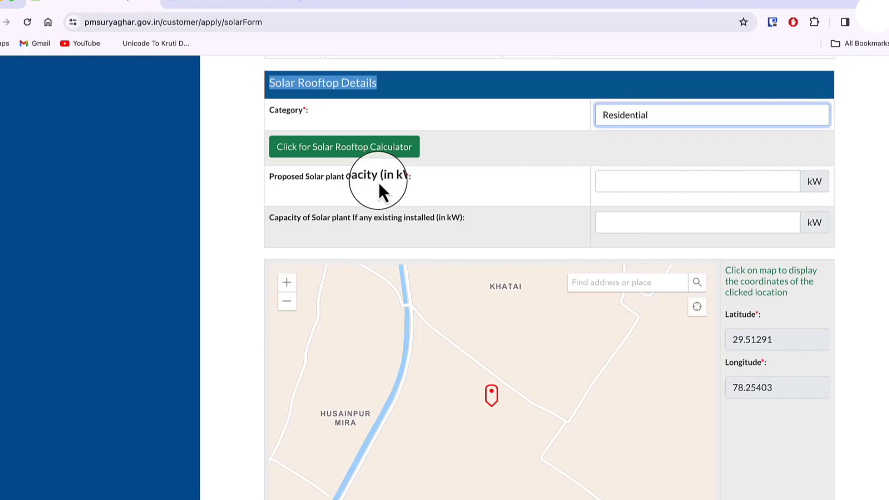
click(726, 179)
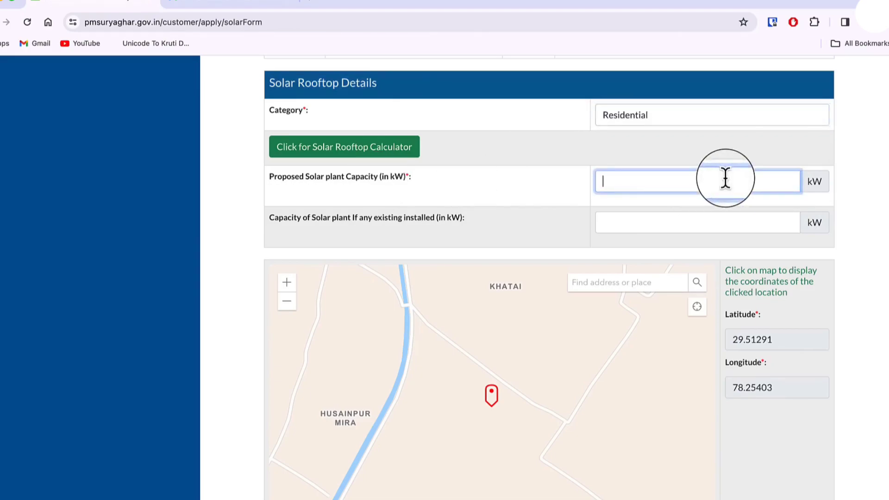
text(2)
key(BackSpace)
text(3)
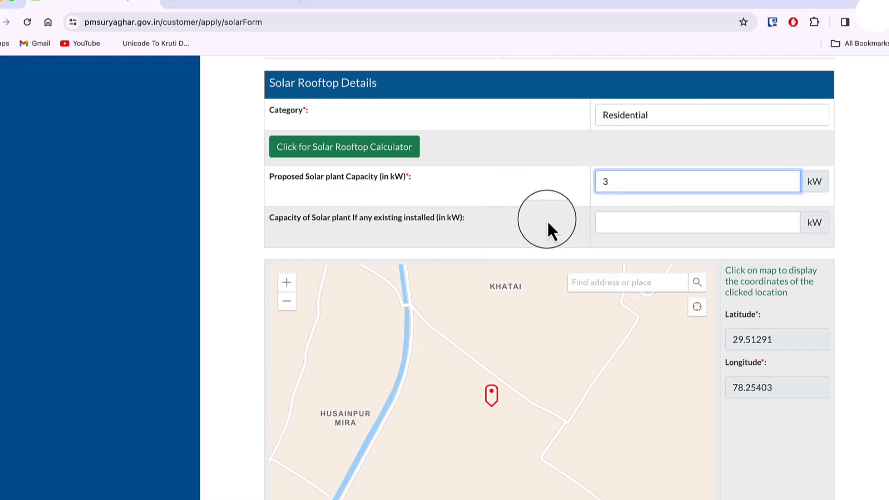
click(634, 222)
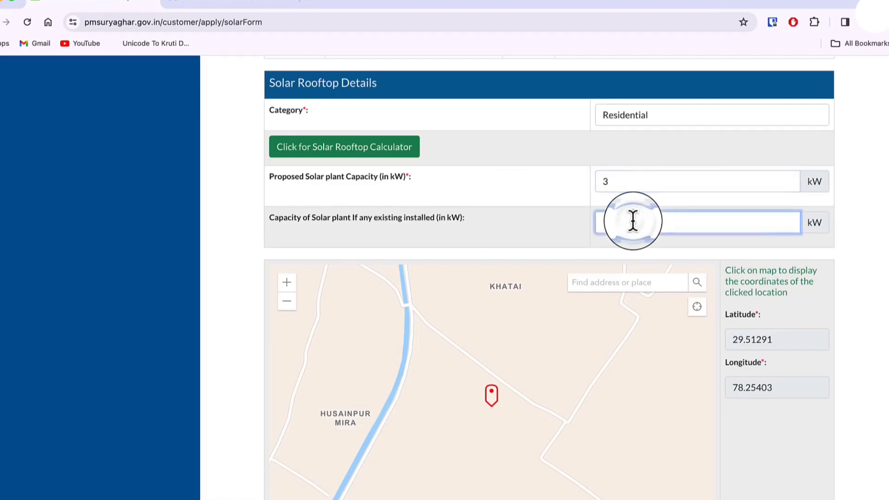
Step: Open the Solar Rooftop Calculator and enter the state, the customer category and an average monthly bill of Rs. 2500
click(370, 157)
scroll(468, 264, down, 3)
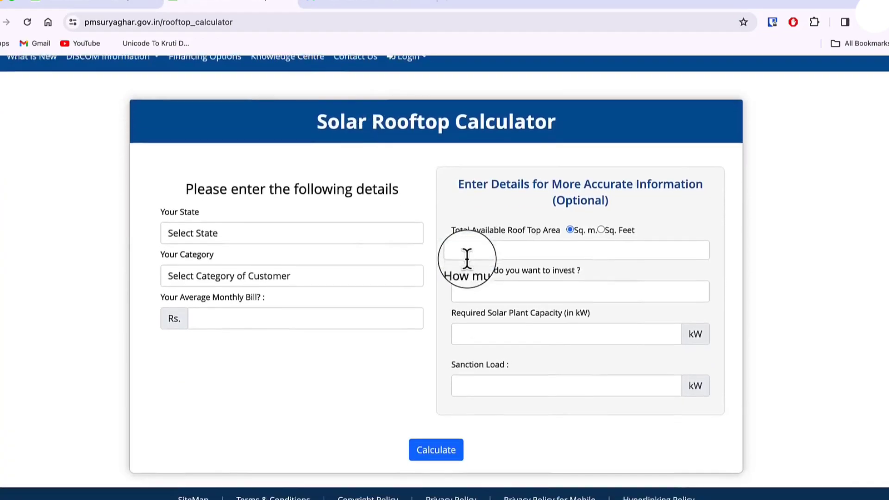
scroll(368, 245, down, 1)
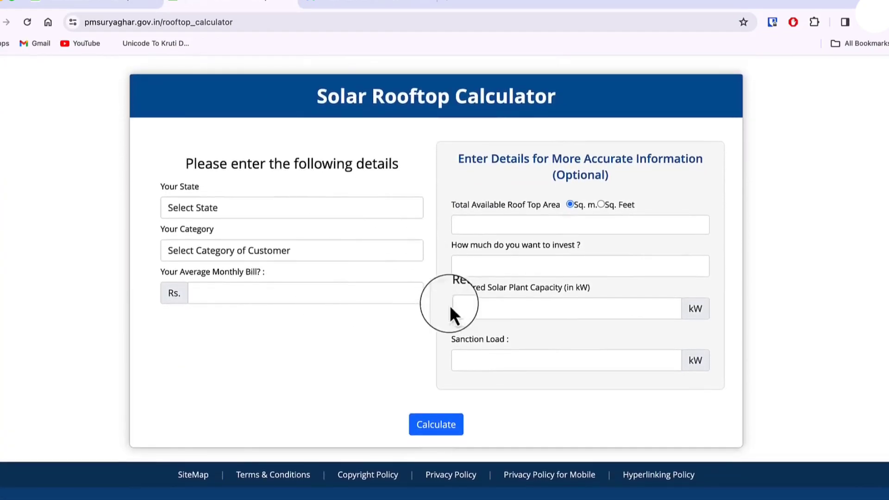
click(268, 209)
click(238, 458)
click(214, 252)
click(181, 266)
click(213, 293)
text(2500)
Step: Calculate the recommendation for a 2000 Sq. Feet roof area, an investment of 120000 and a required plant capacity of 3 kW
click(602, 205)
click(579, 225)
text(2000)
click(568, 265)
text(120000)
click(569, 308)
text(3)
key(Return)
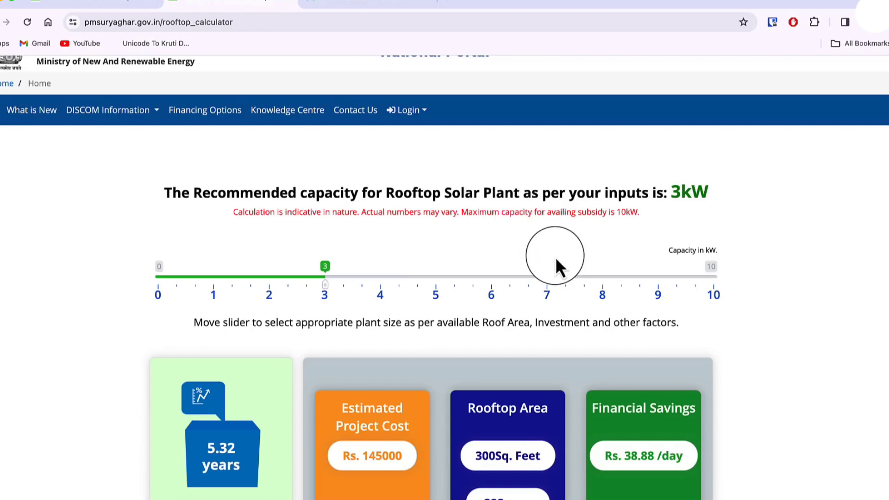
Step: Review the calculator's estimates for project cost, subsidy, consumer share, electricity generation and savings
scroll(556, 259, down, 2)
scroll(505, 275, down, 2)
scroll(501, 270, down, 2)
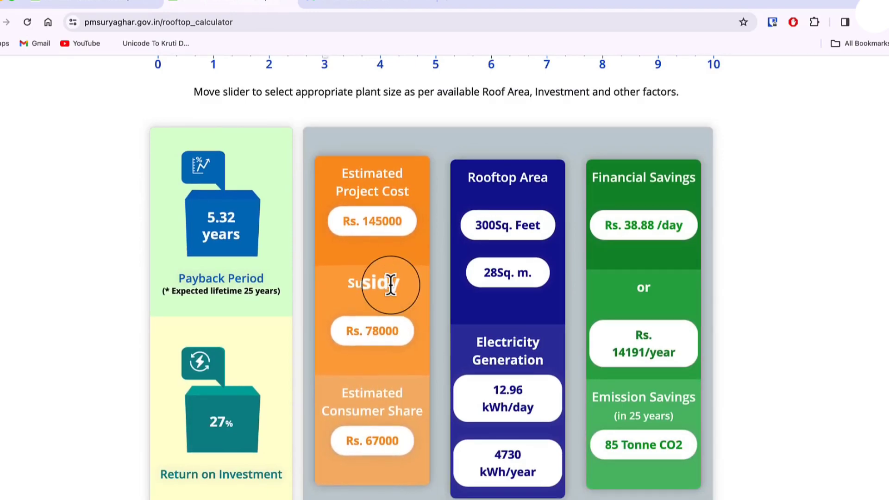
scroll(391, 280, down, 1)
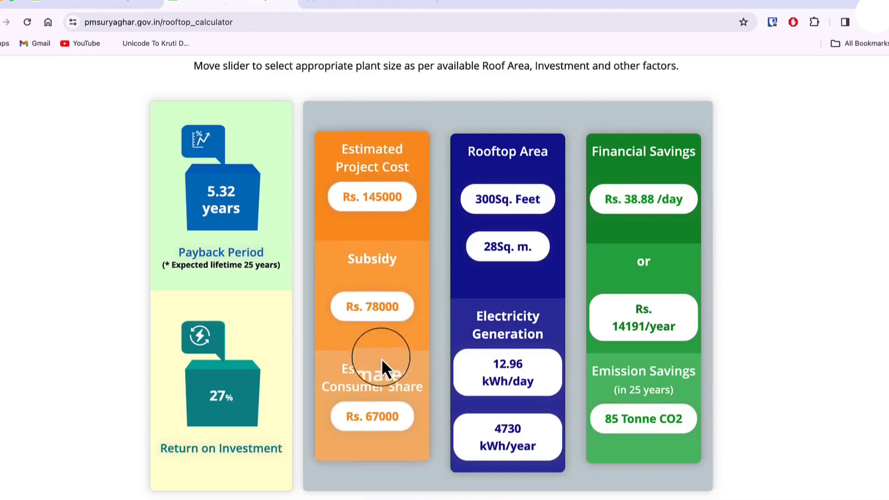
scroll(383, 413, down, 1)
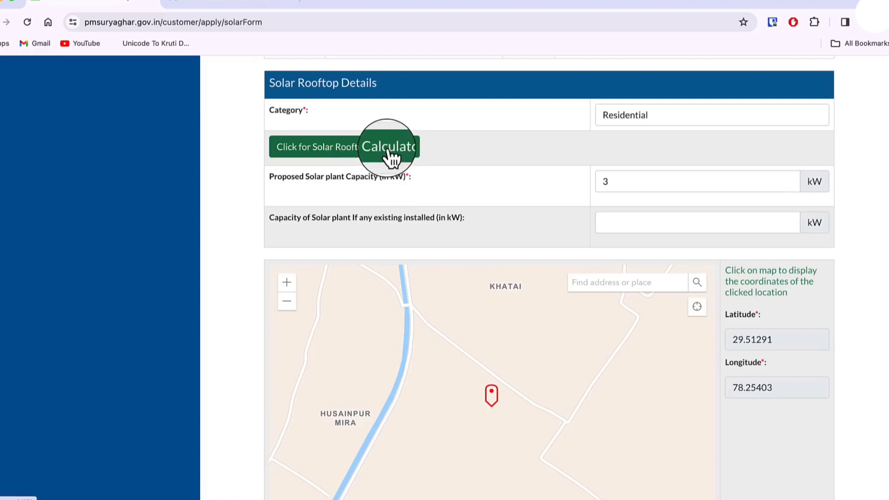
Step: Back in the application form, mark the installation location on the map in Bijnor, Uttar Pradesh, and save the application details
scroll(619, 258, down, 2)
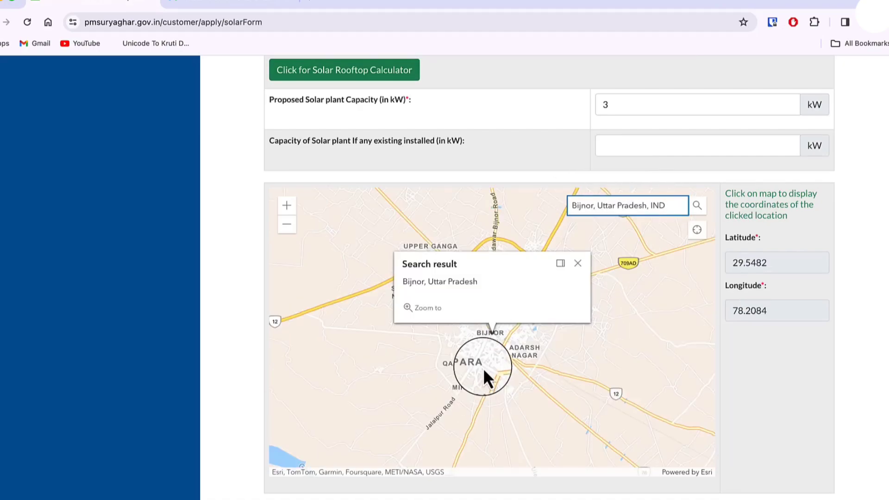
scroll(488, 340, up, 1)
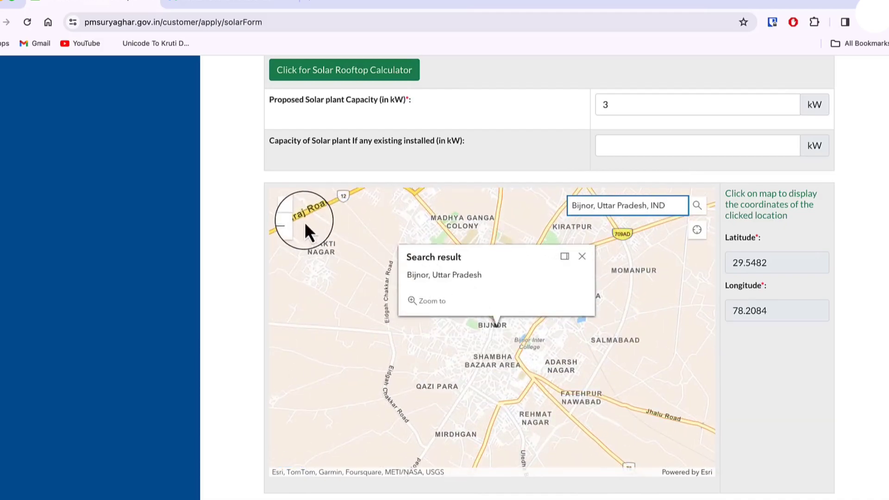
click(286, 205)
click(286, 205)
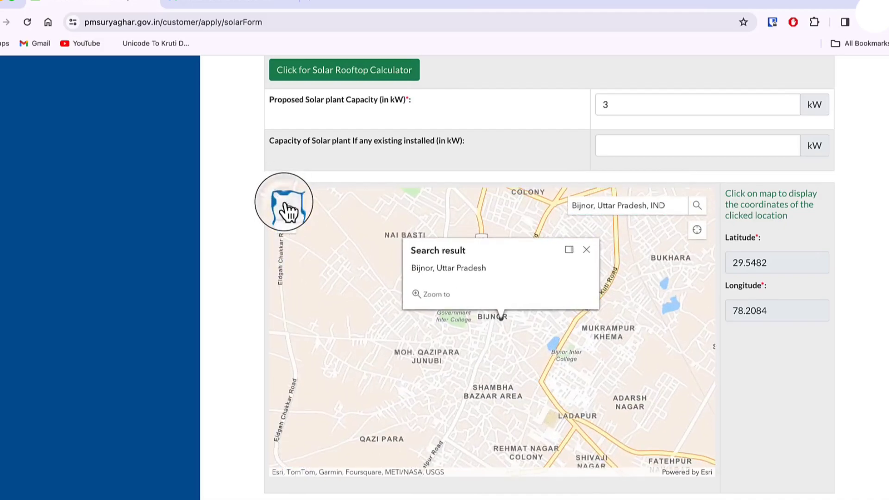
click(286, 205)
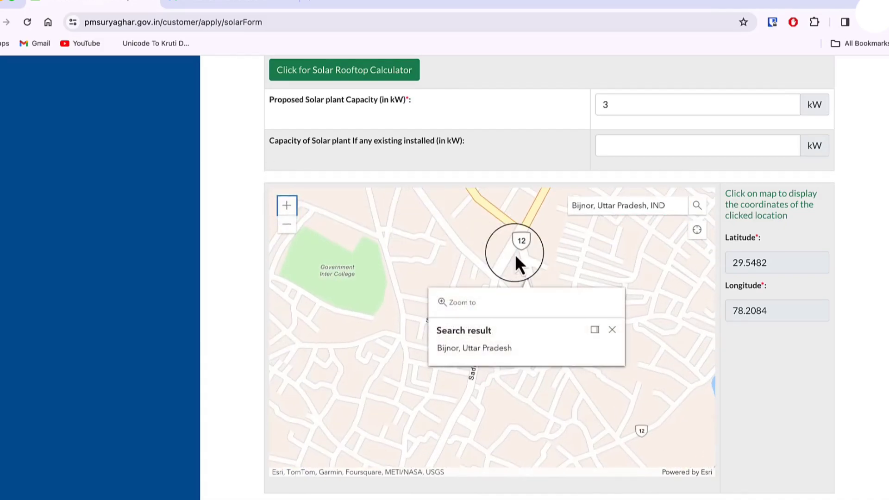
click(365, 361)
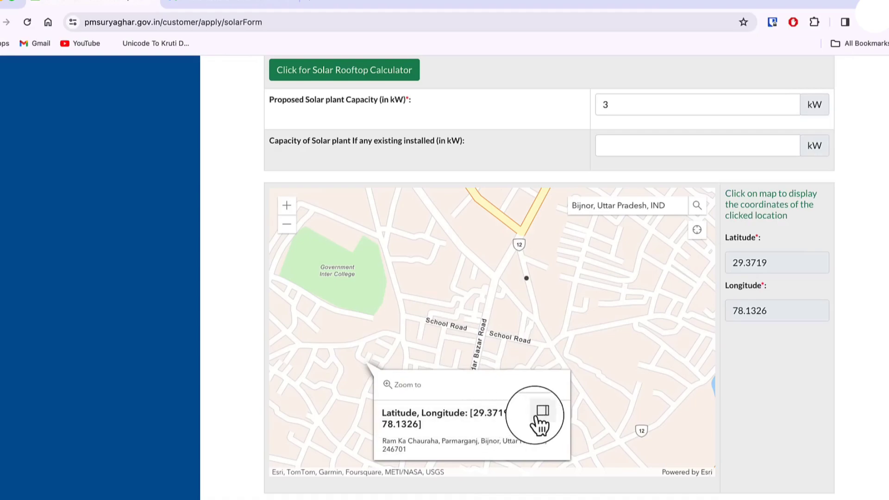
scroll(449, 425, down, 2)
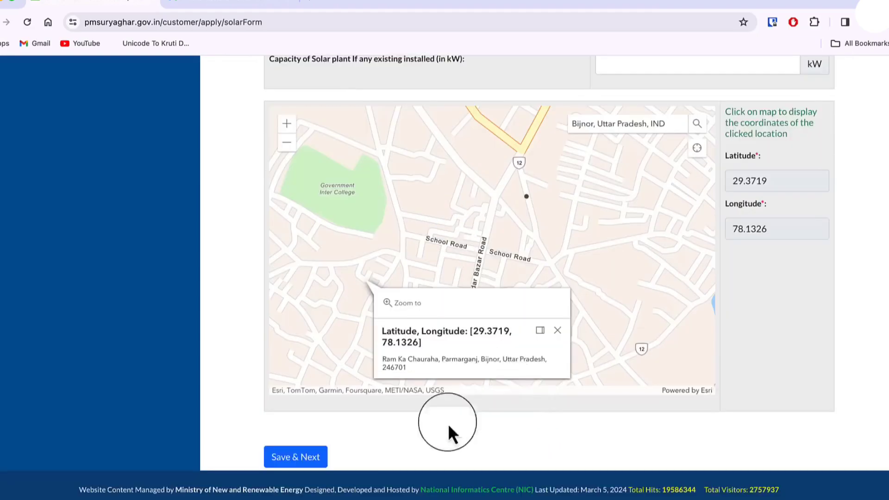
click(311, 458)
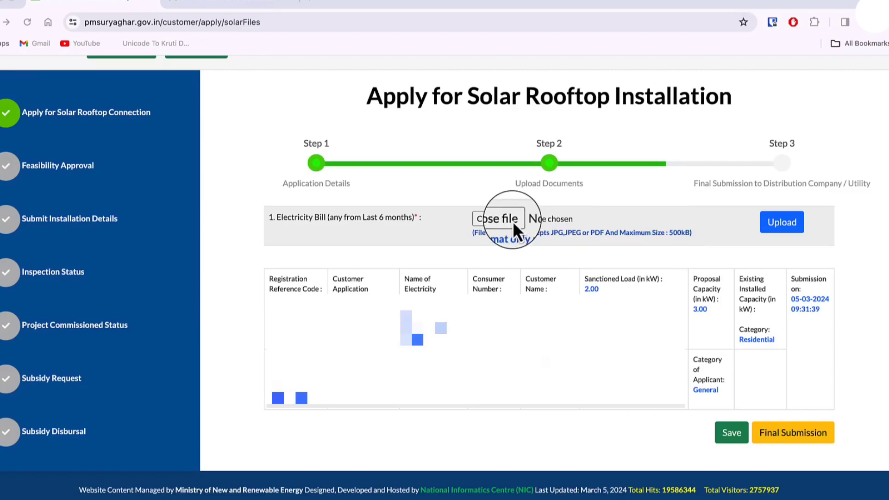
Step: Upload the recent electricity bill as the application document and make the final submission of the rooftop solar application
click(782, 229)
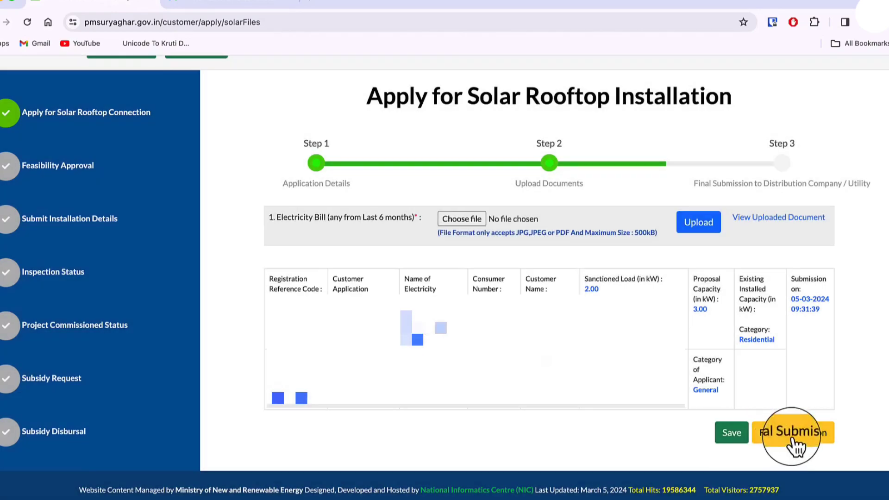
click(816, 439)
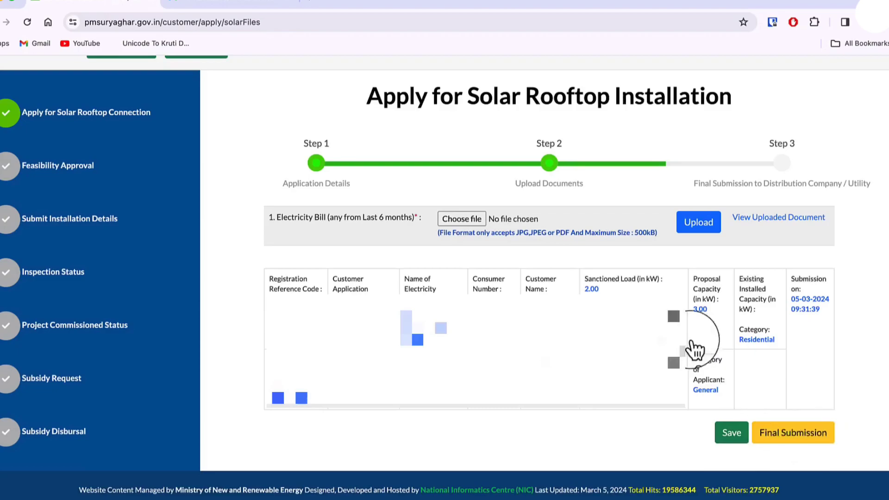
click(417, 267)
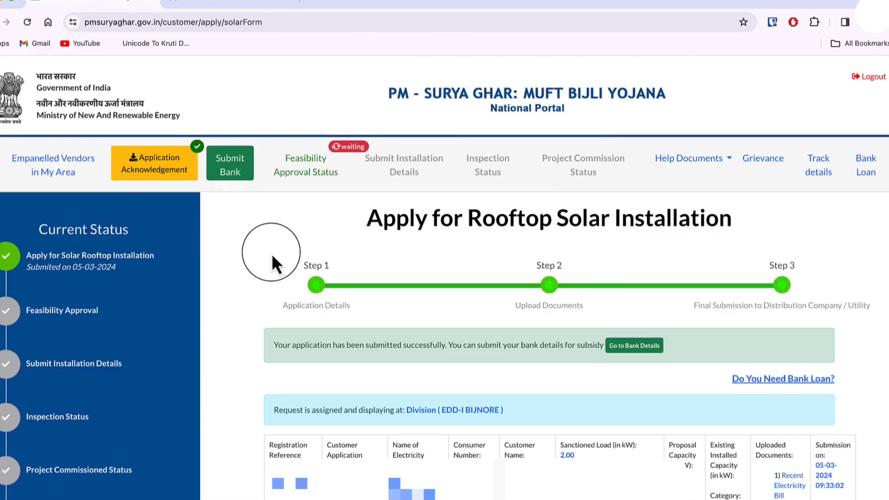
Step: Open the bank details form for the subsidy and check which account details and documents it requires
click(234, 175)
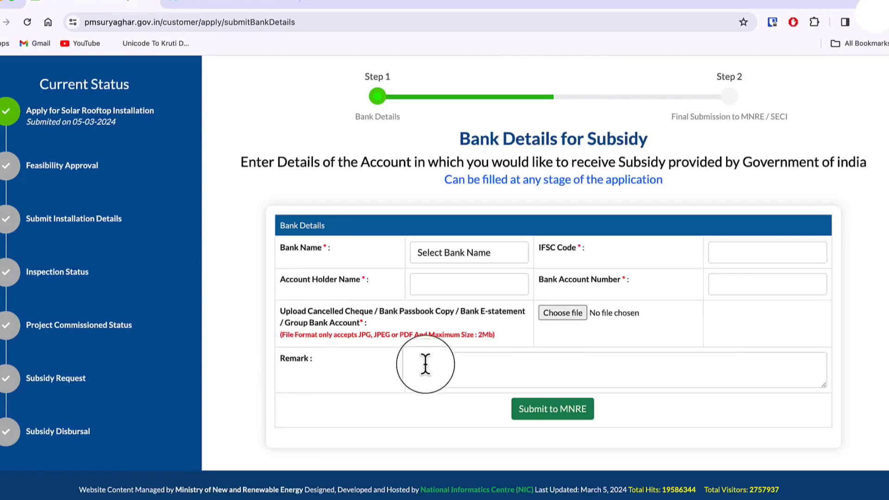
click(552, 408)
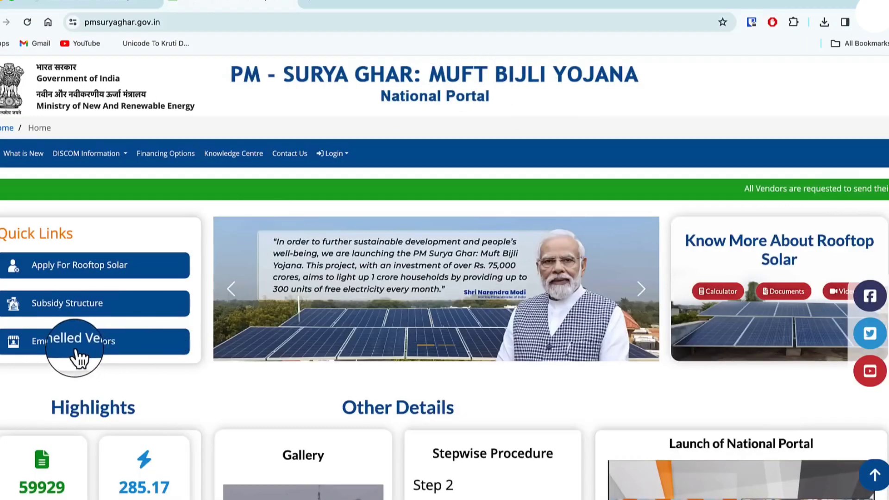
Step: Search the portal's empanelled vendors for "uttar pr" and open the vendor list of Pashchimanchal Vidyut Vitran Nigam Ltd
click(110, 344)
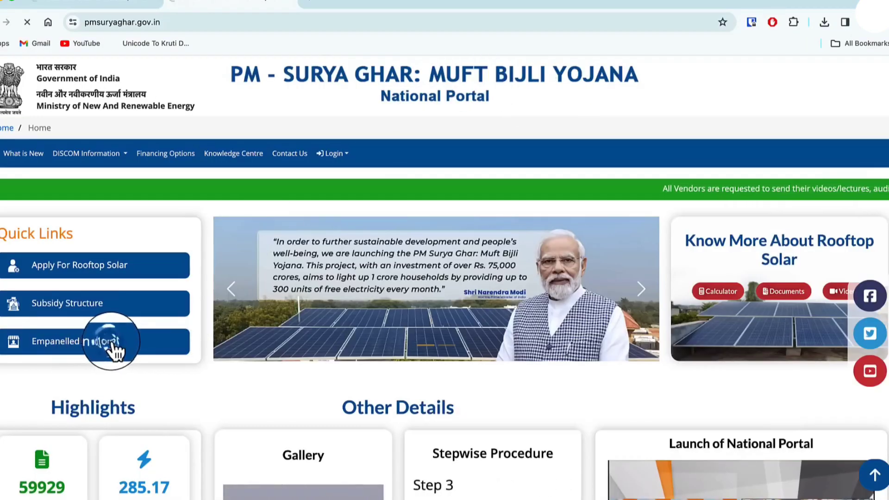
click(730, 222)
text(uttar pr)
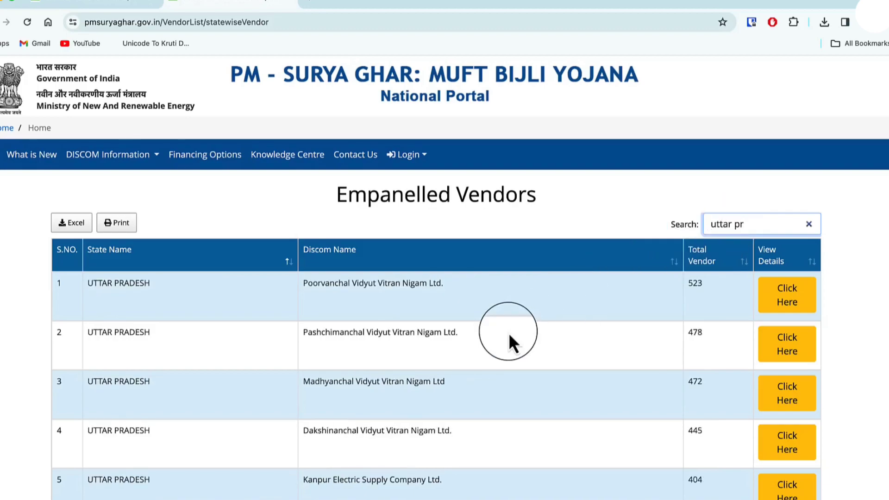
scroll(518, 337, down, 1)
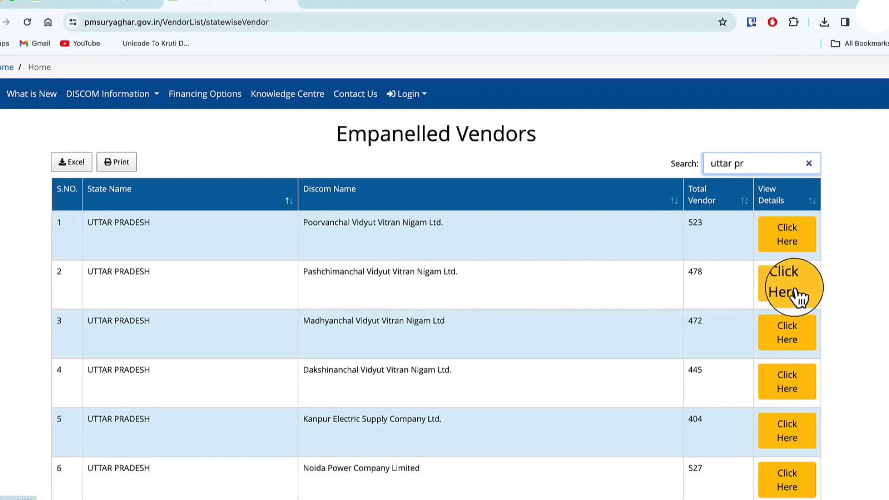
click(695, 291)
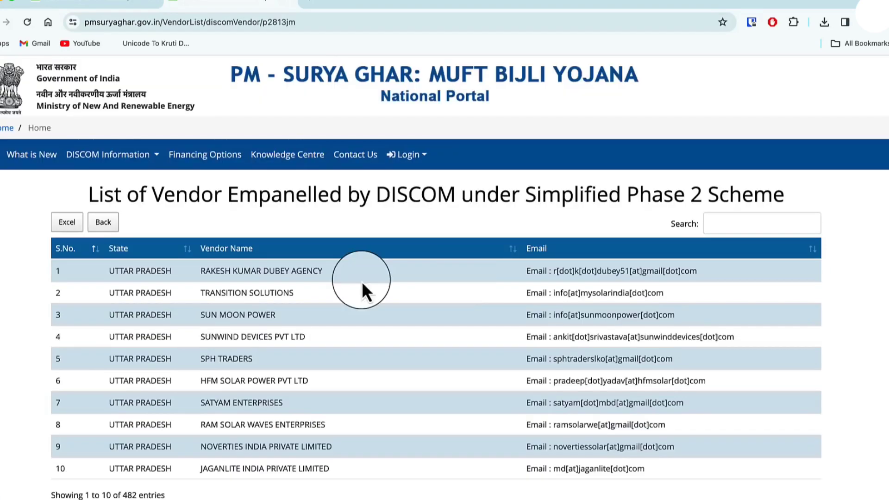
Step: Examine the vendor names and contact emails, highlighting the entry for SUNWIND DEVICES PVT LTD, and go to page 4 of the list
scroll(394, 347, down, 1)
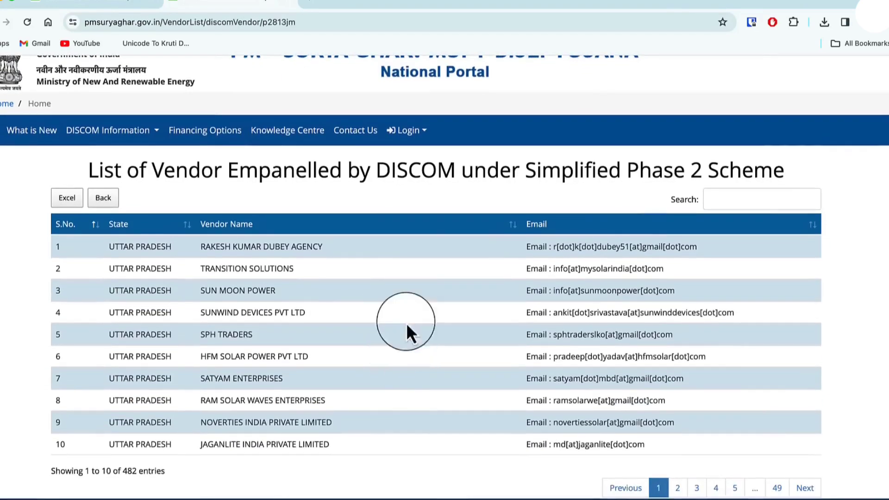
drag(554, 312, 732, 314)
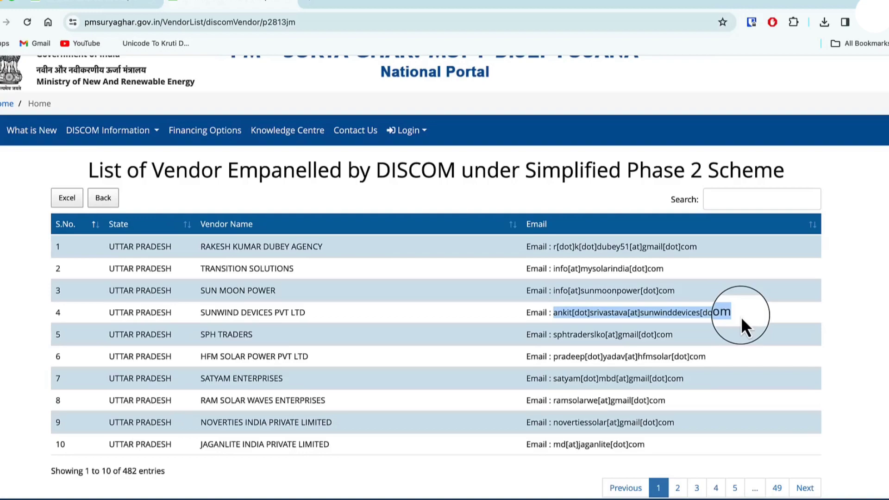
drag(200, 313, 310, 315)
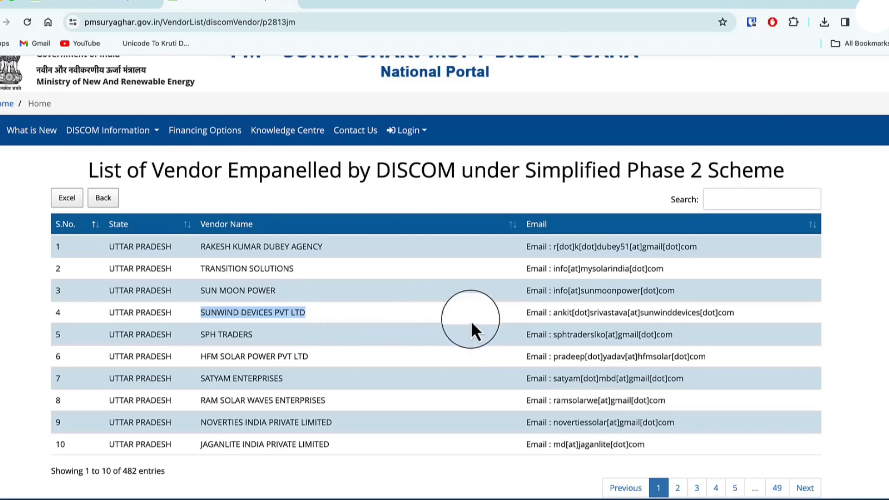
click(716, 488)
Step: Return to the submitted rooftop solar application and reload the page to check its feasibility approval status
click(432, 141)
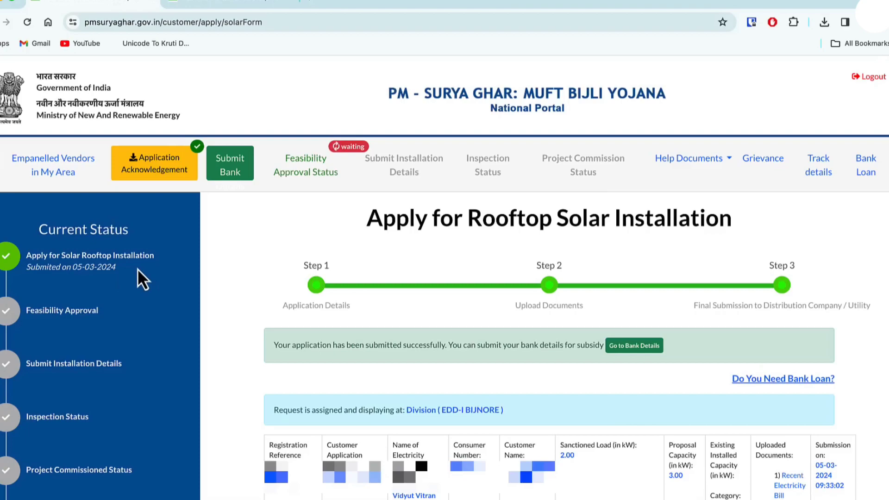
key(F5)
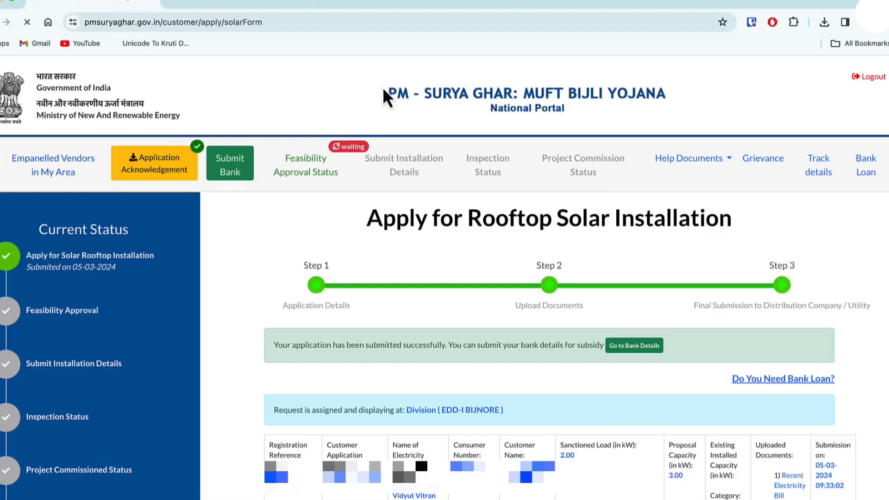